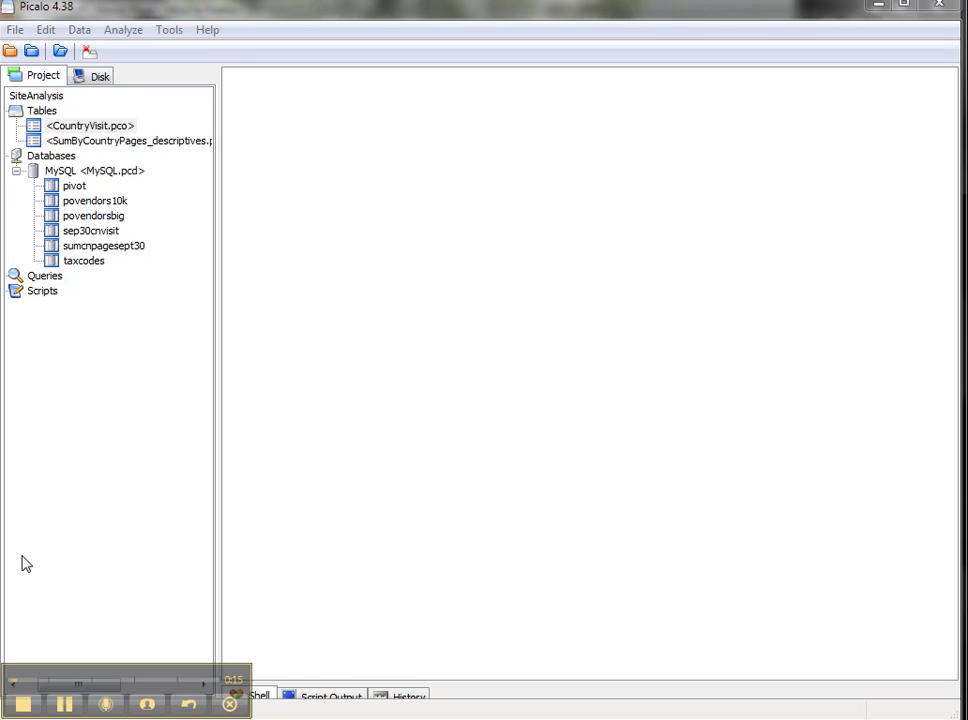
Step: Start a text/spreadsheet import and pick POVendors10KCSV from the DemoData folder
left_click(9, 31)
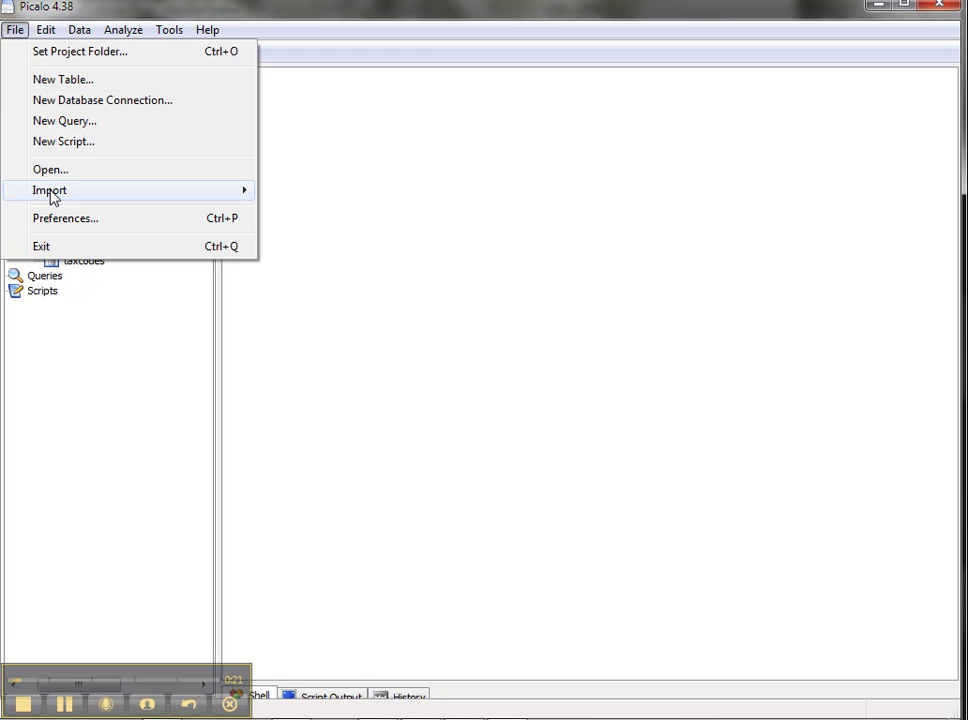
mouse_move(53, 197)
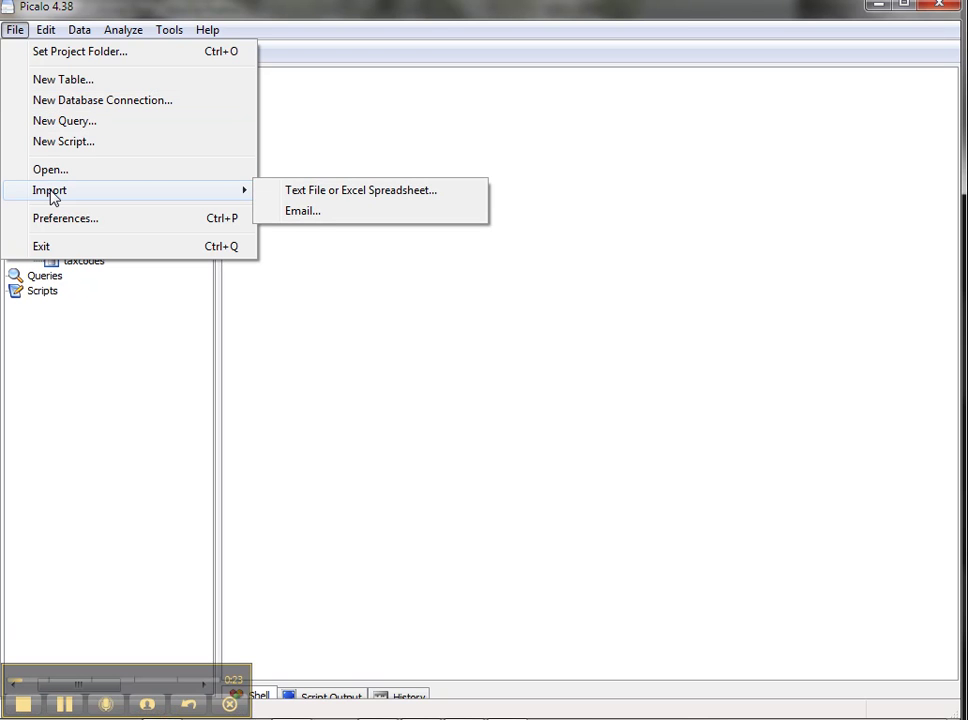
left_click(295, 199)
left_click(600, 240)
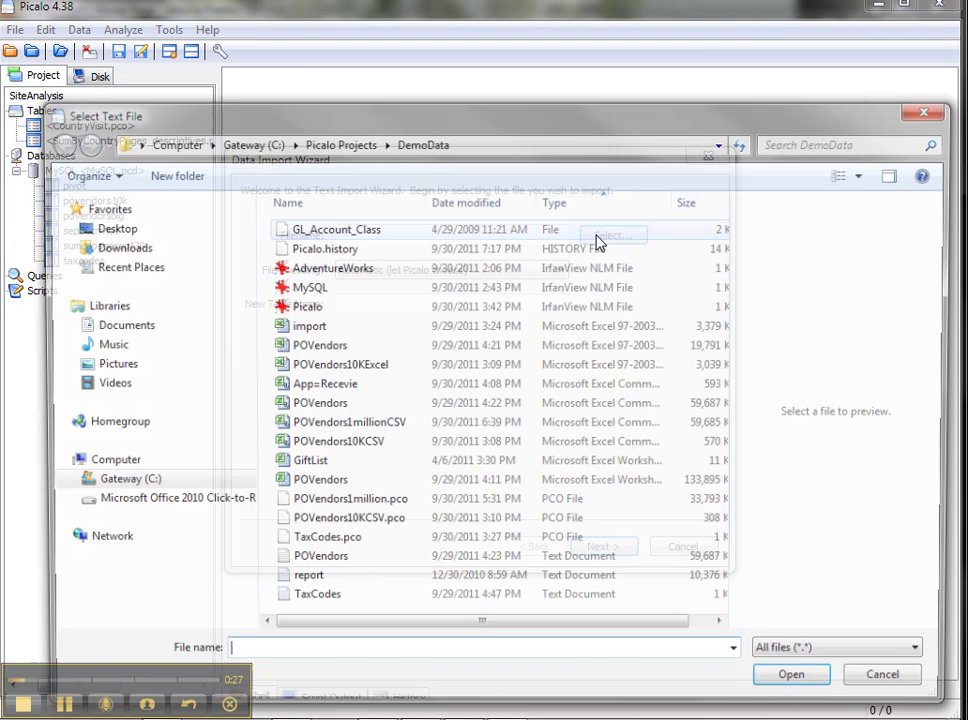
left_click(349, 451)
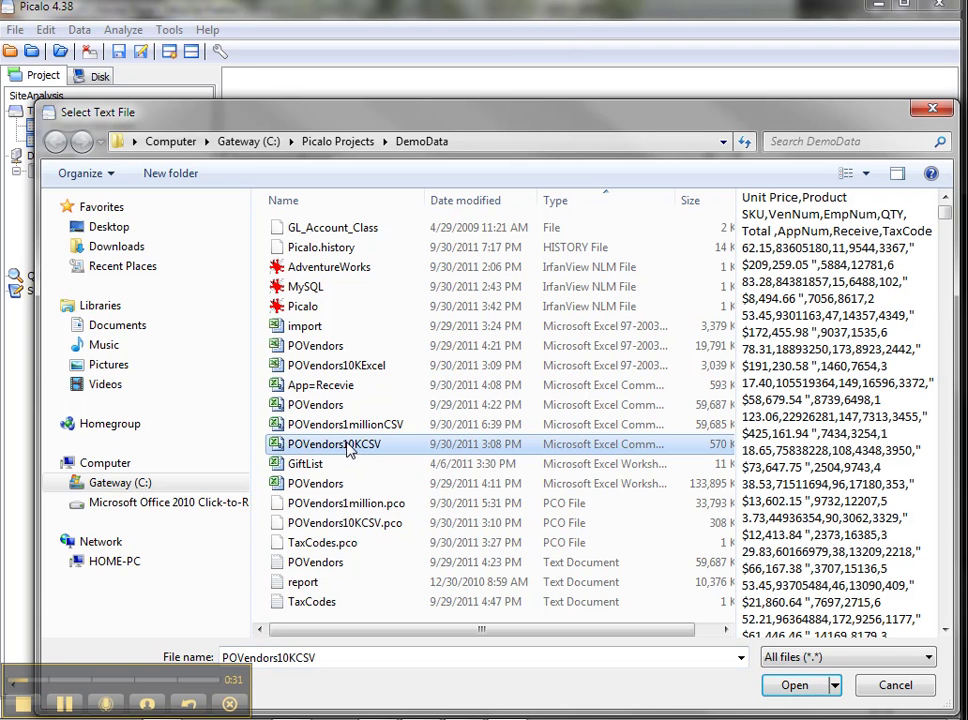
Step: Read POVendors10KCSV as comma-delimited text with field names taken from the first row
left_click(797, 685)
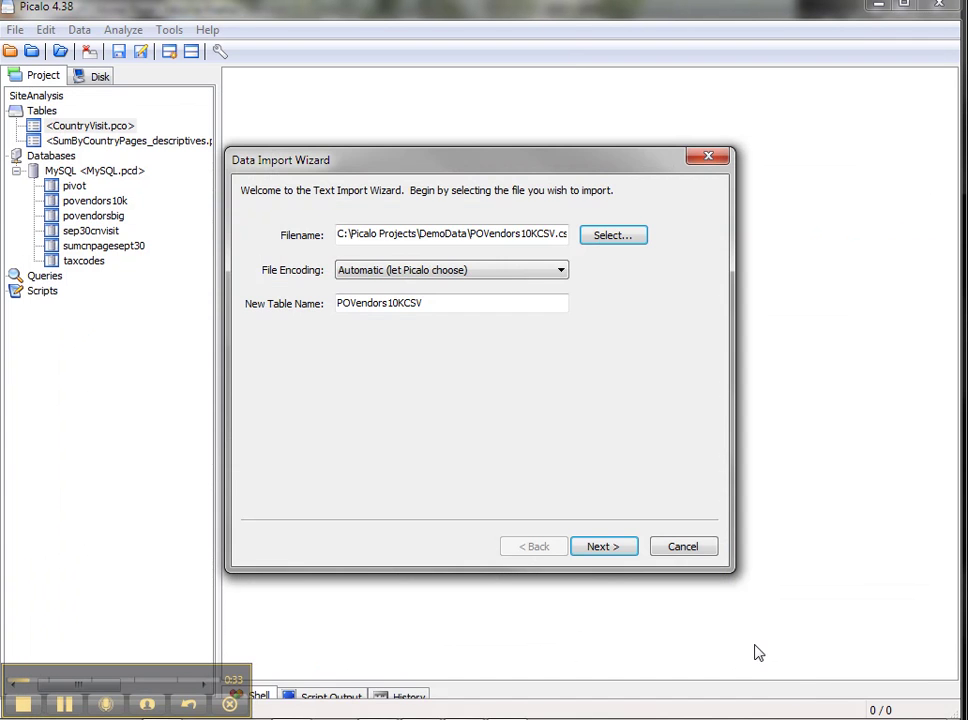
left_click(606, 546)
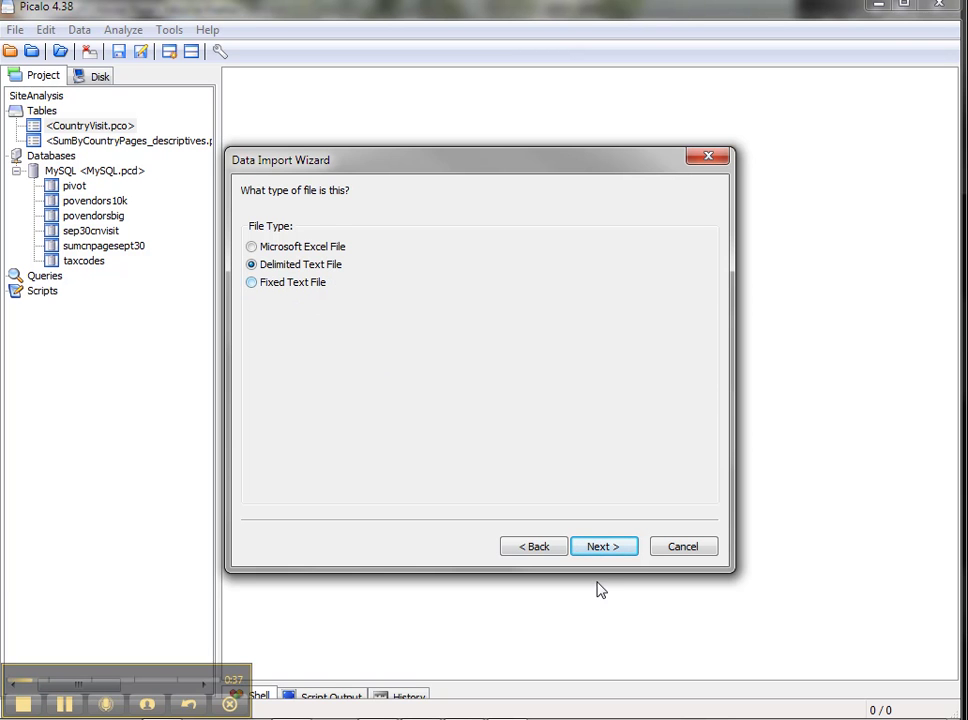
left_click(601, 556)
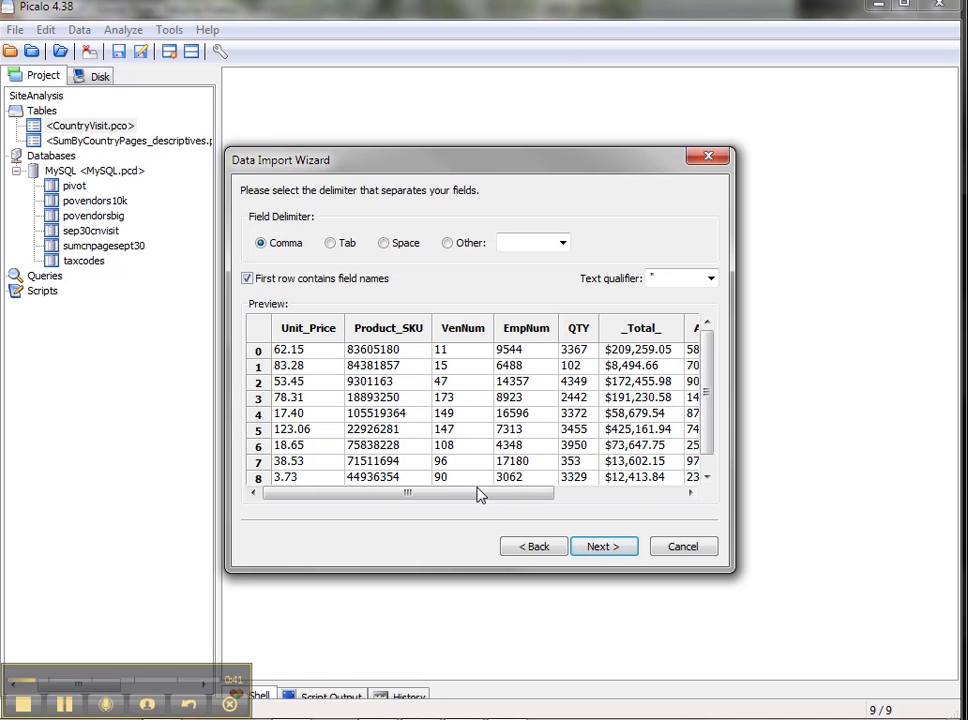
left_click(331, 243)
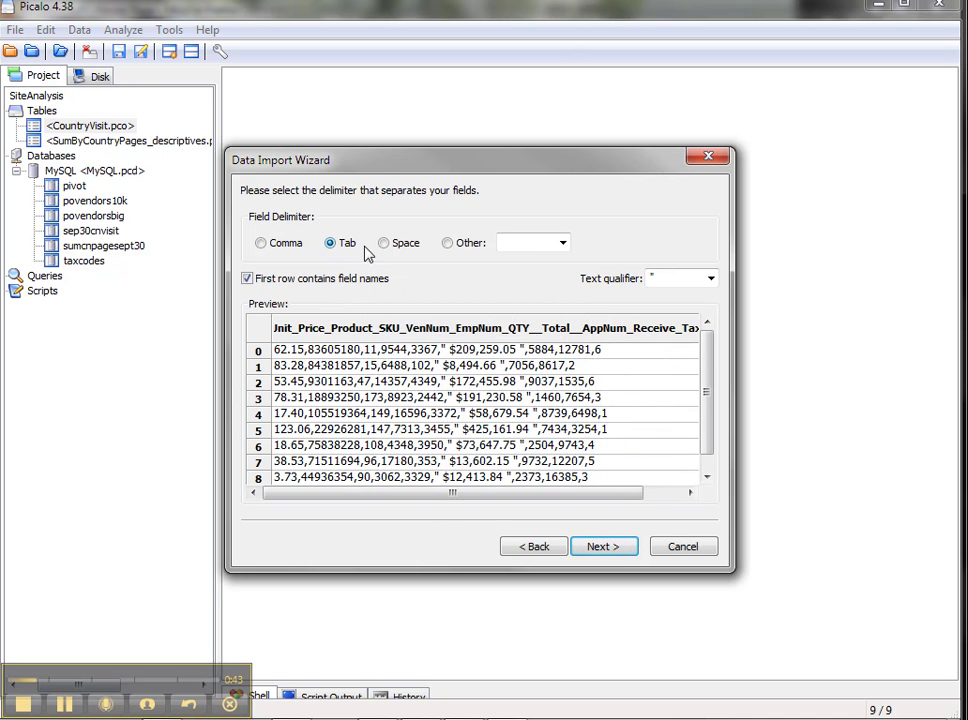
left_click(400, 250)
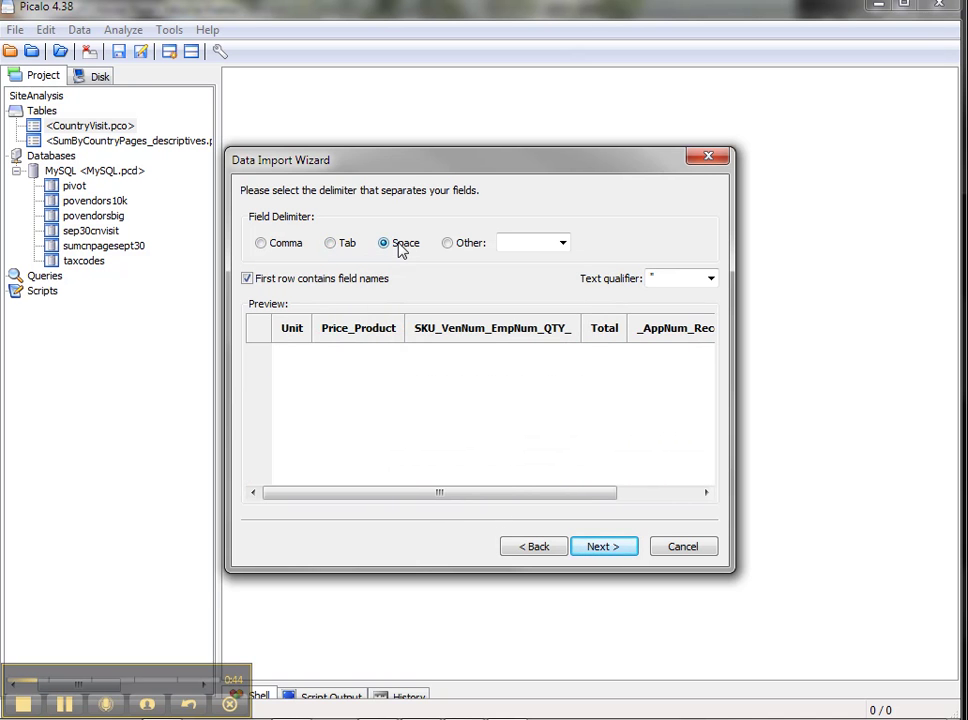
left_click(462, 249)
left_click(266, 249)
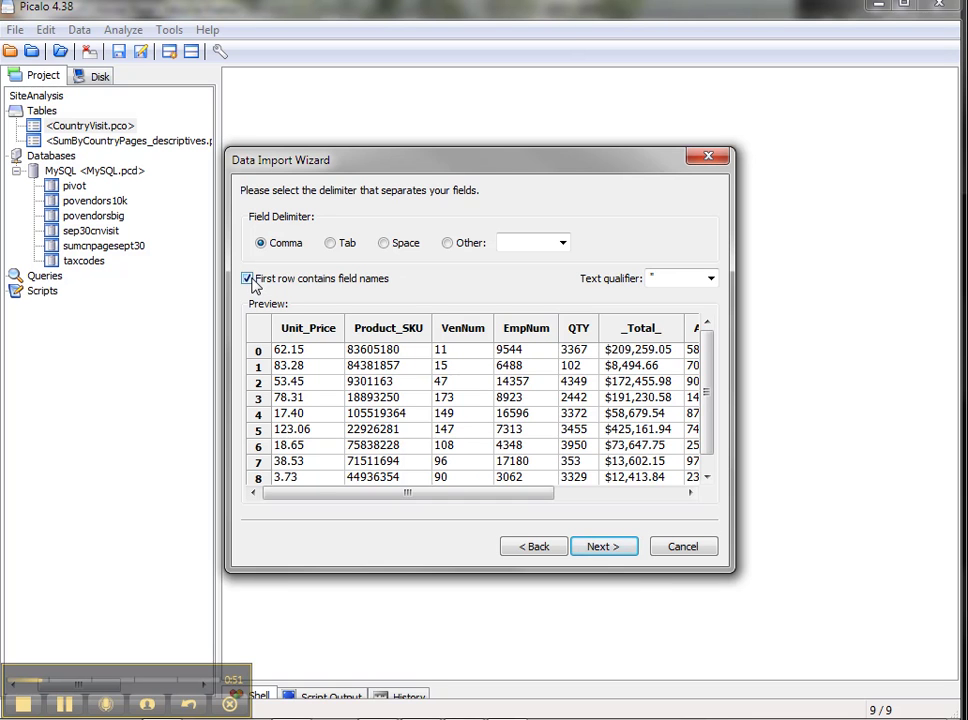
Step: Set Unit_Price's field type to Currency and finish importing the 9998-row table
left_click(607, 552)
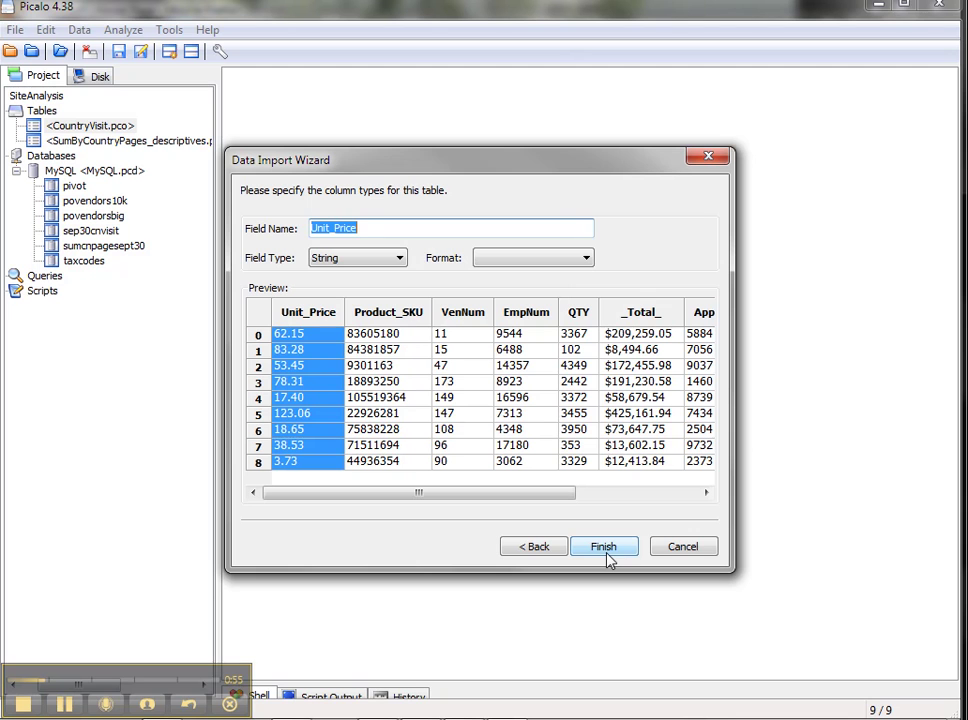
left_click(378, 261)
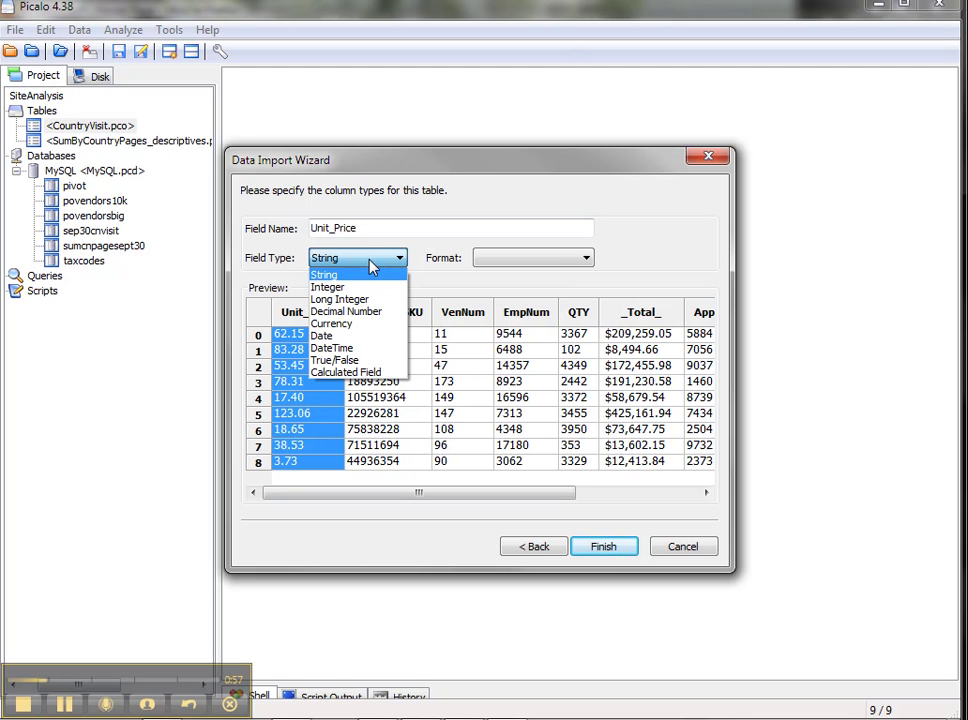
left_click(358, 325)
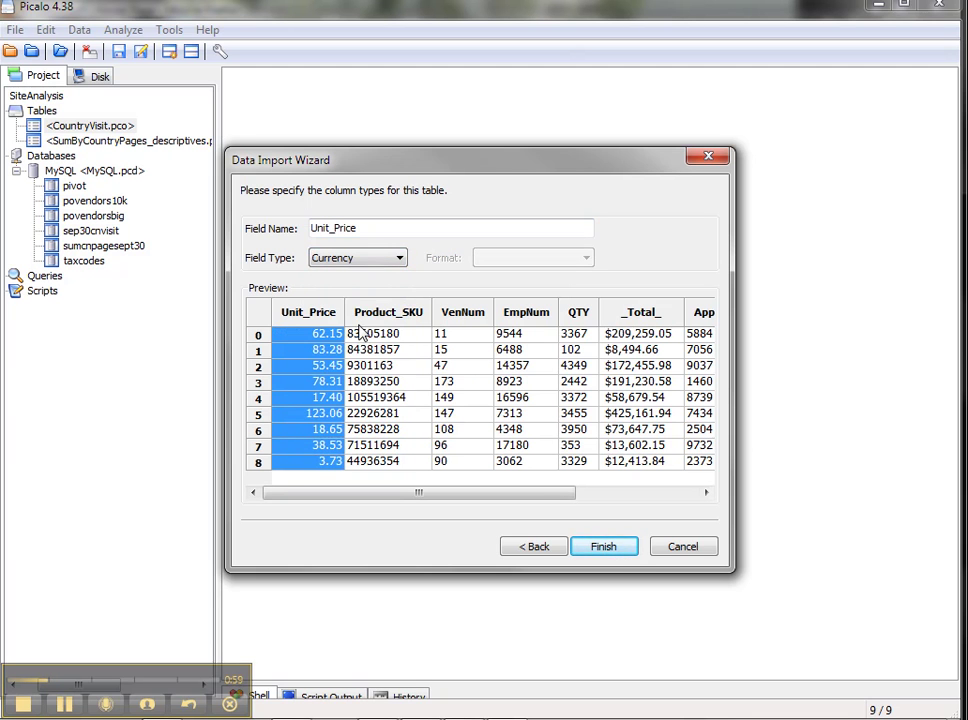
left_click(604, 547)
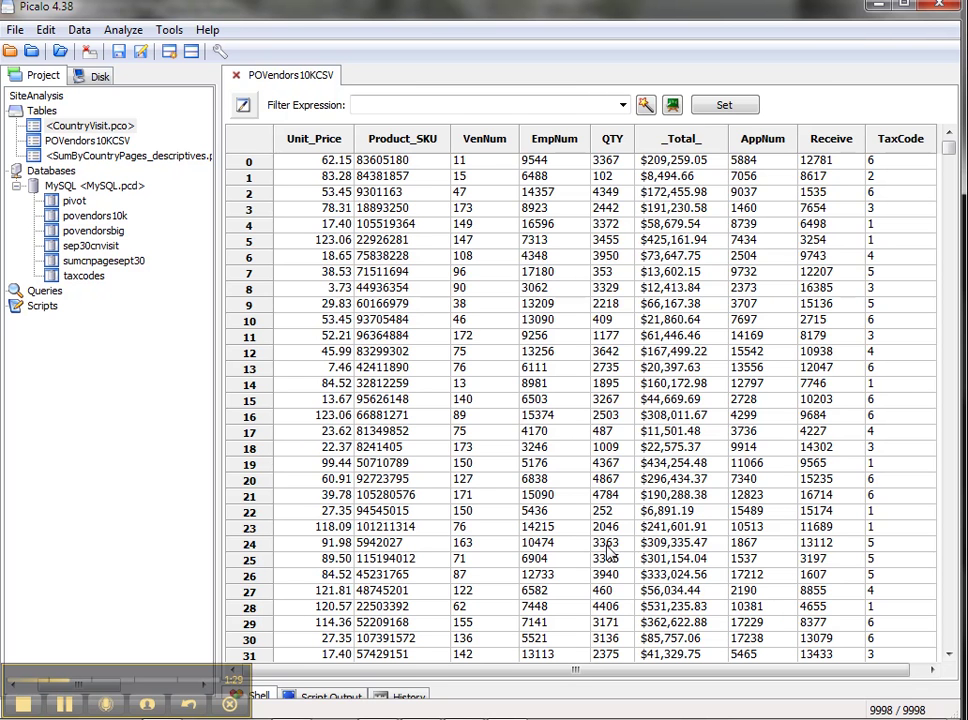
Step: Run Analyze > Descriptives, review the Unit_Price statistics, and return to the POVendors10KCSV table
left_click(112, 31)
left_click(122, 53)
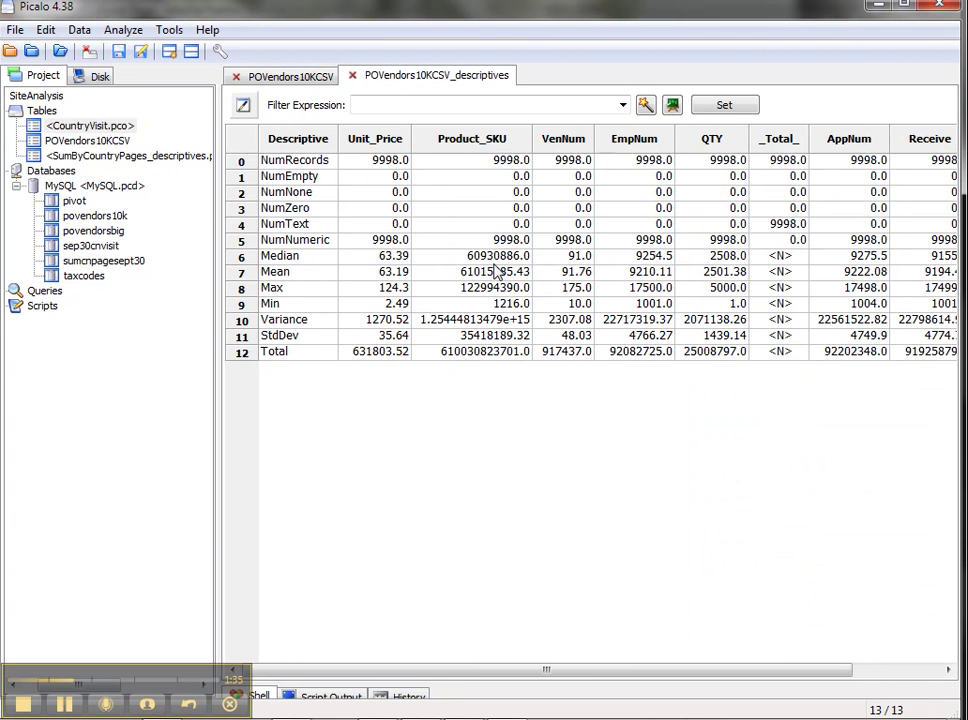
left_click(378, 140)
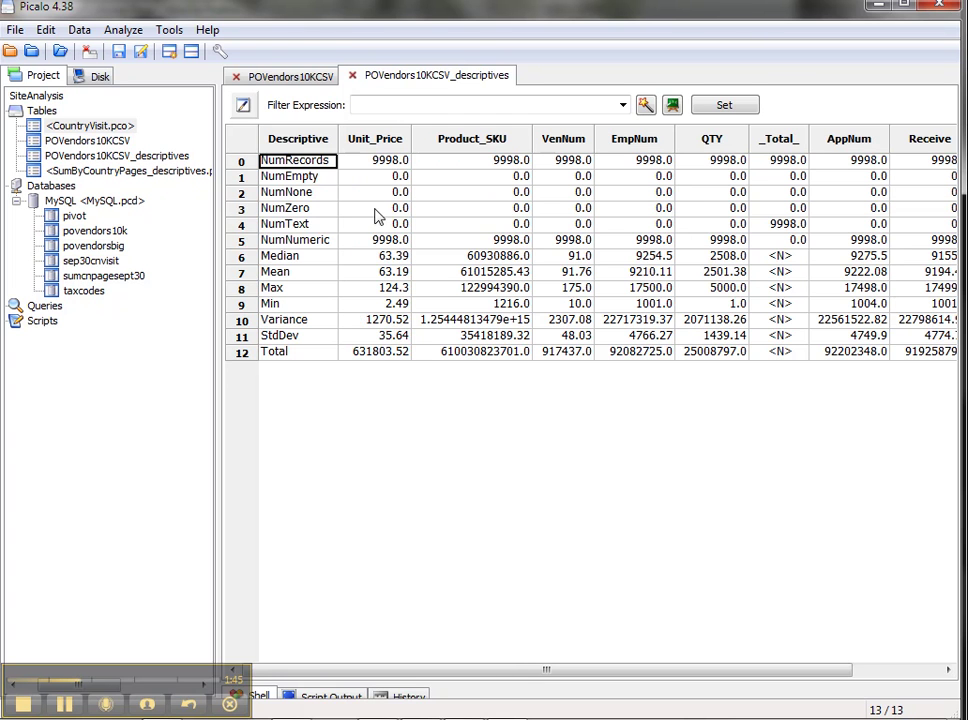
left_click(299, 86)
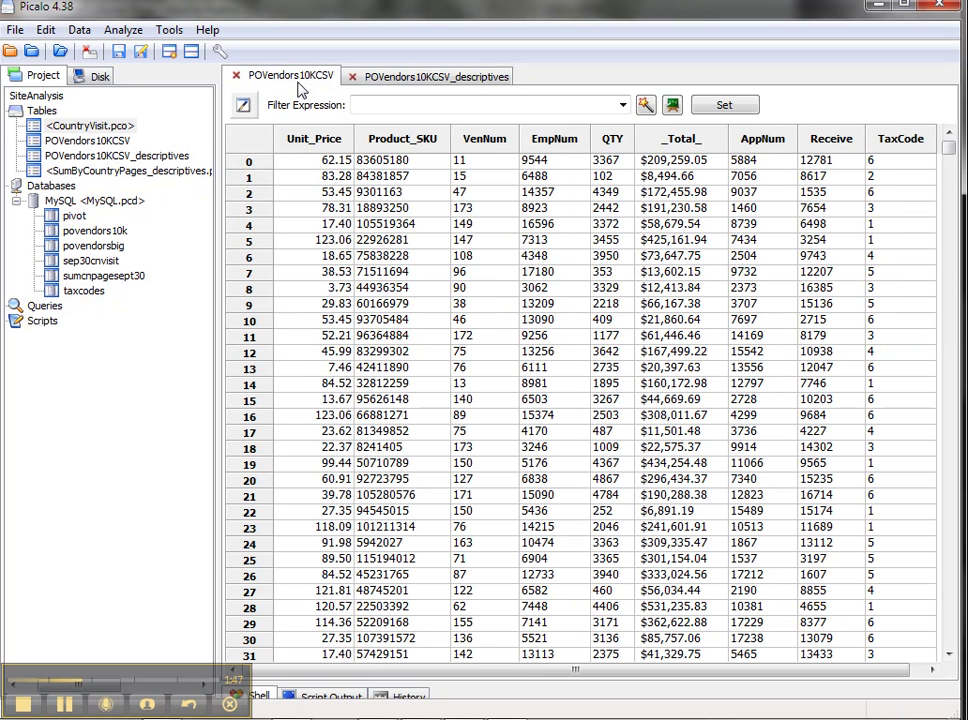
Step: Check row 0's EmpNum, AppNum and Receive values, then open the filter's Expression Builder
left_click(547, 164)
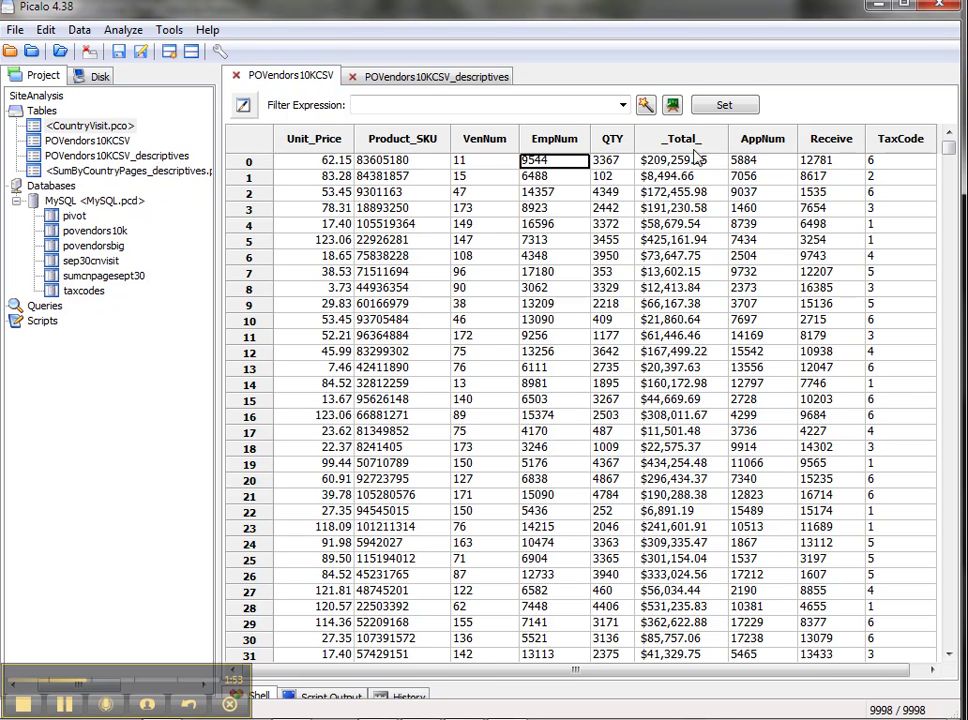
left_click(767, 165)
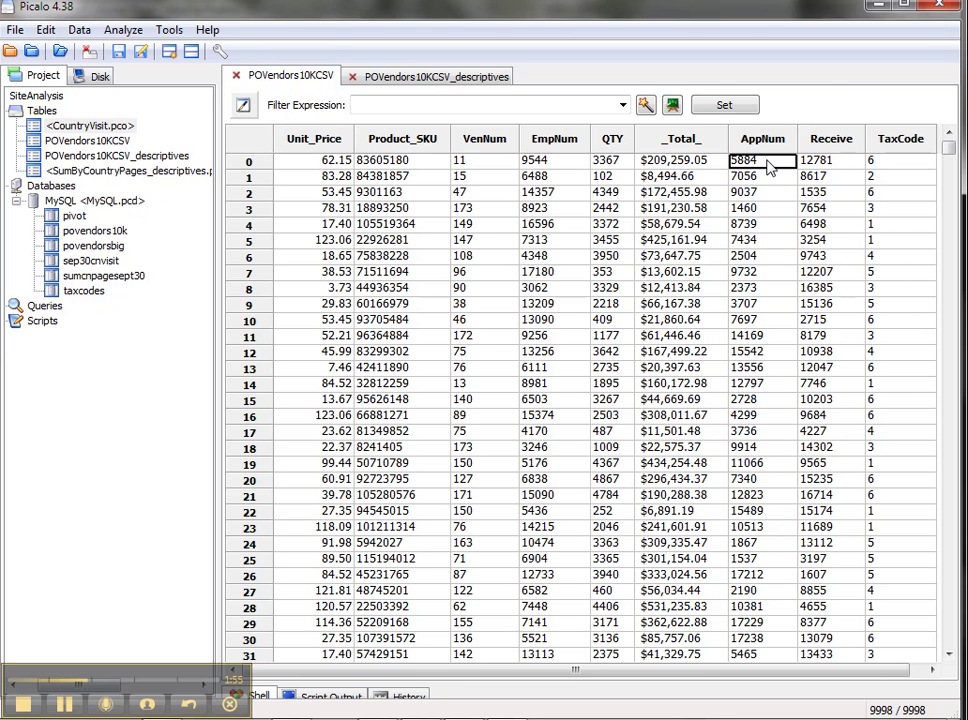
left_click(833, 166)
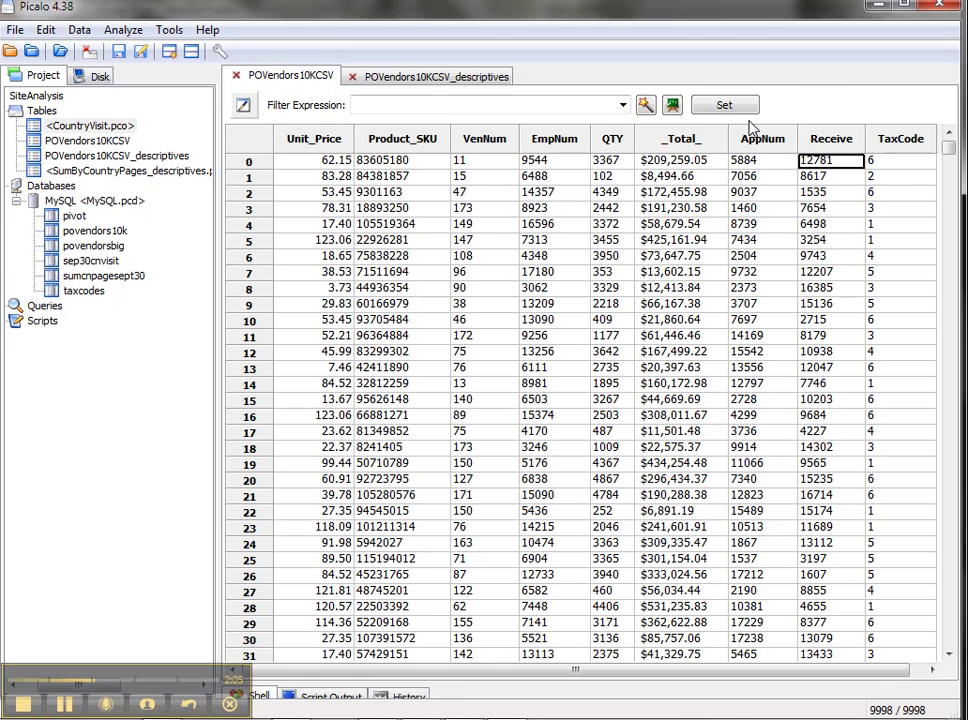
left_click(673, 106)
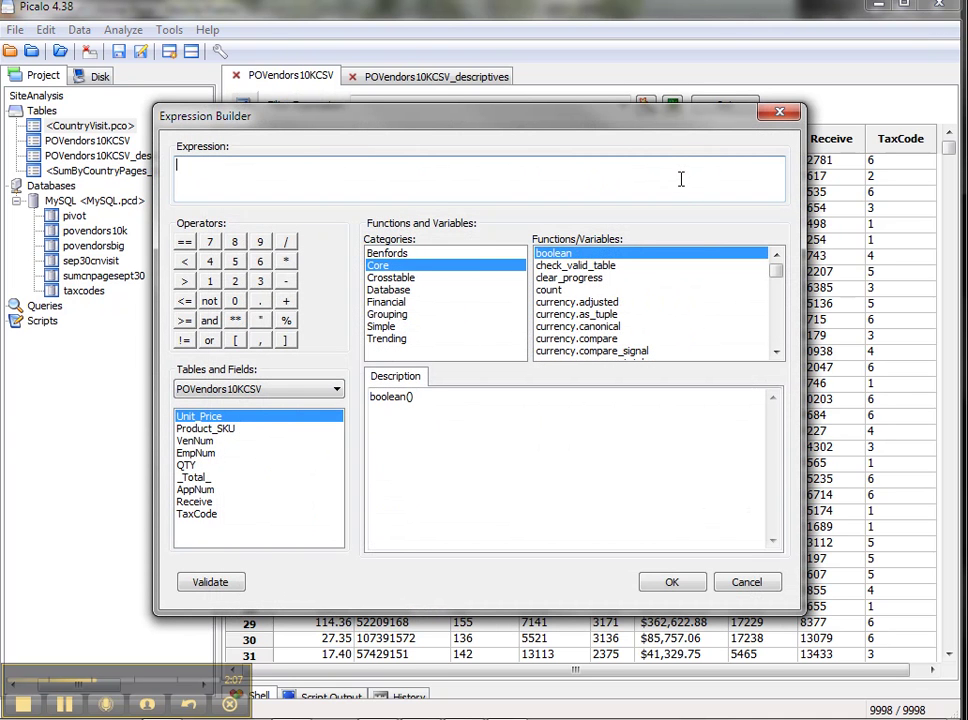
Step: Browse the function categories, then build 'AppNum==Receive or' in the expression
left_click(426, 291)
left_click(421, 276)
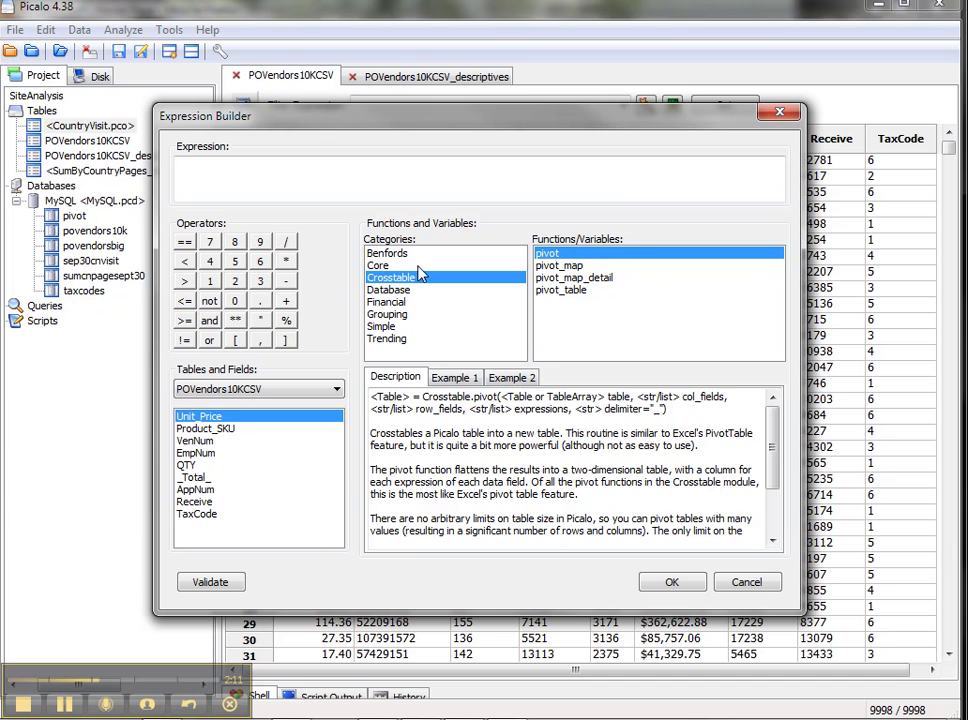
left_click(420, 262)
left_click(420, 255)
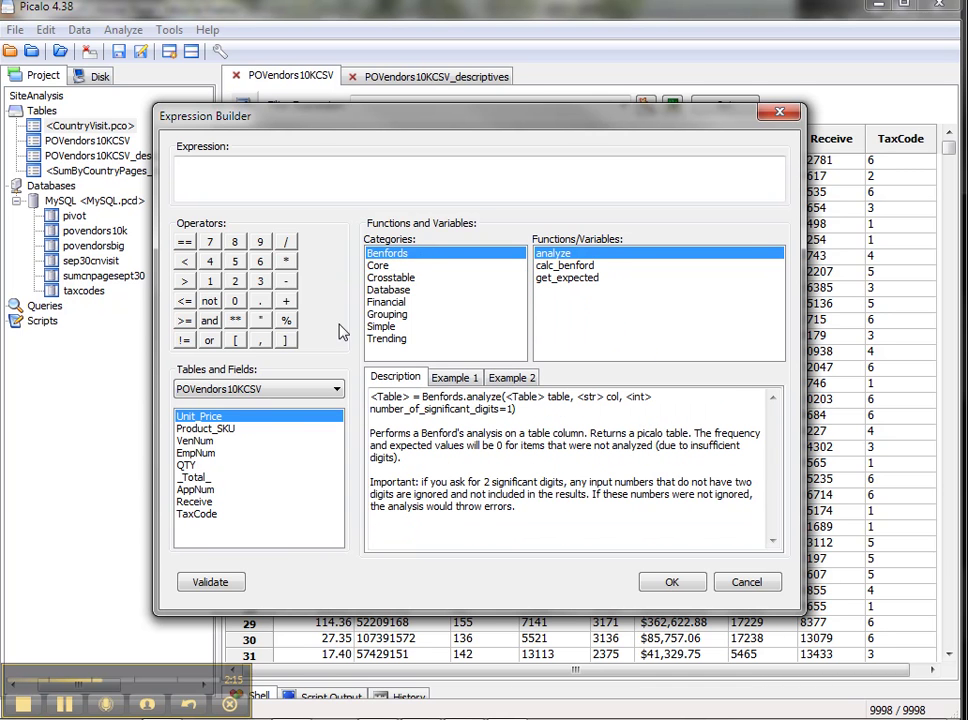
double_click(212, 490)
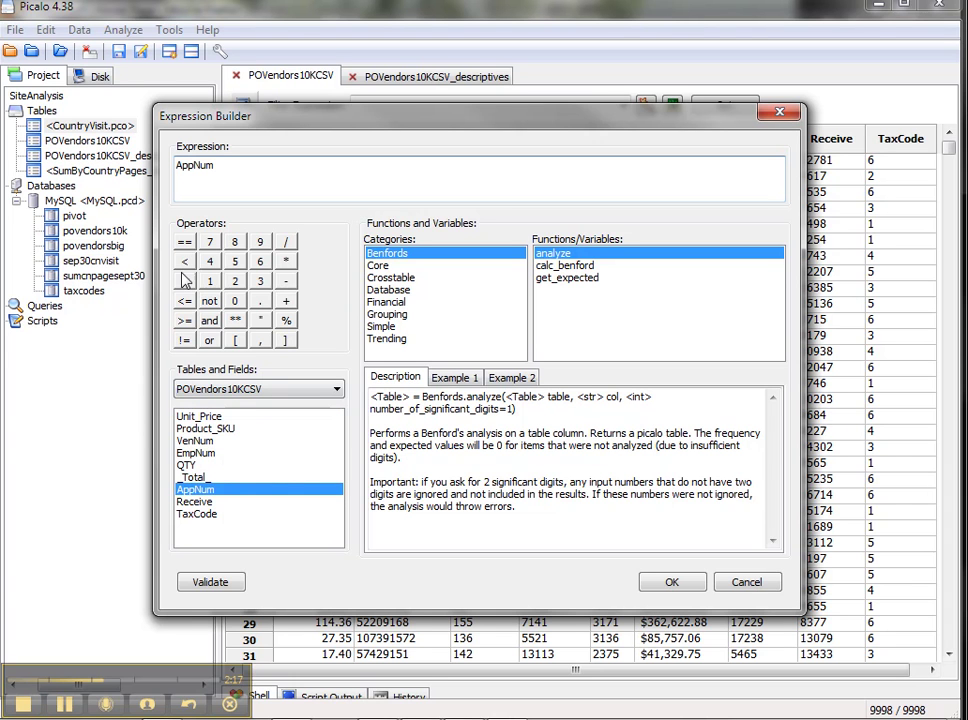
left_click(184, 242)
double_click(198, 502)
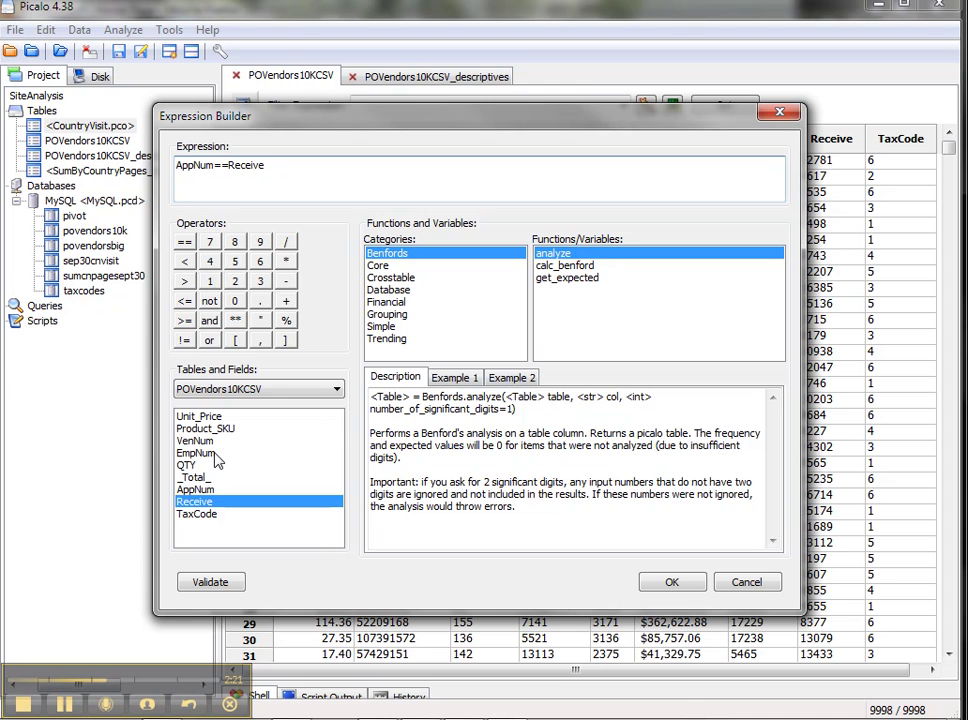
left_click(208, 340)
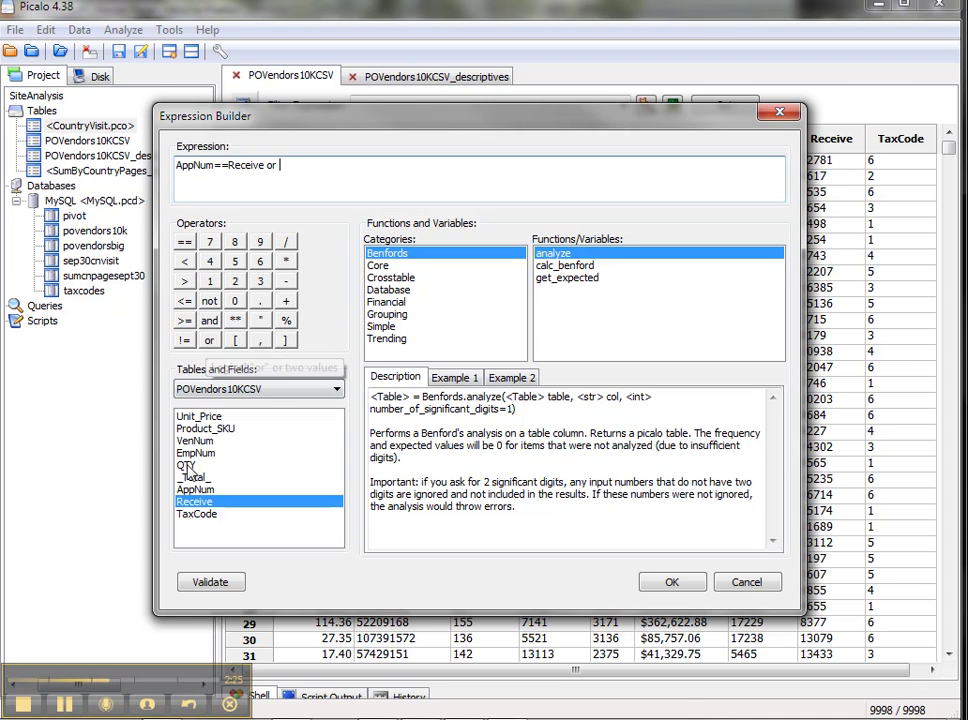
Step: Add AppNum==EmpNum as the second condition, validate it, and accept the filter
double_click(193, 490)
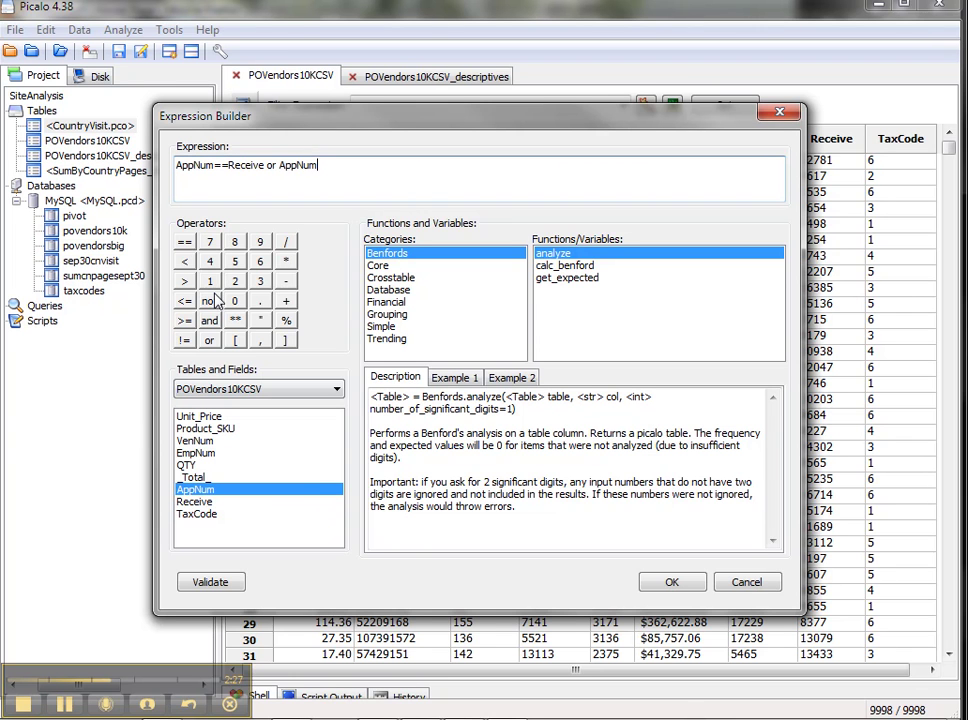
left_click(185, 242)
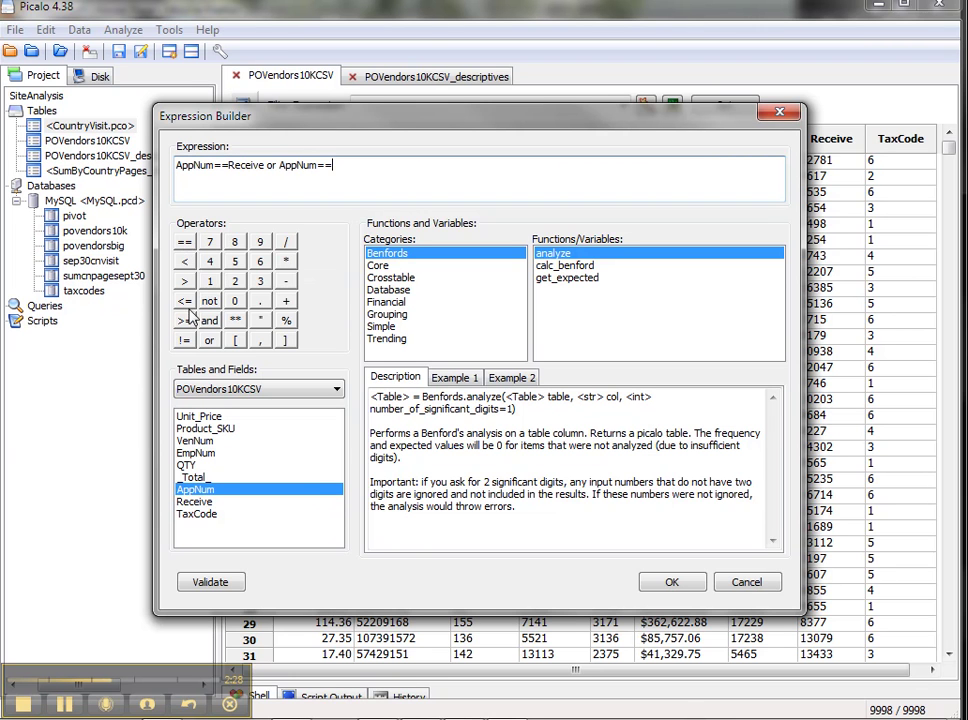
double_click(196, 455)
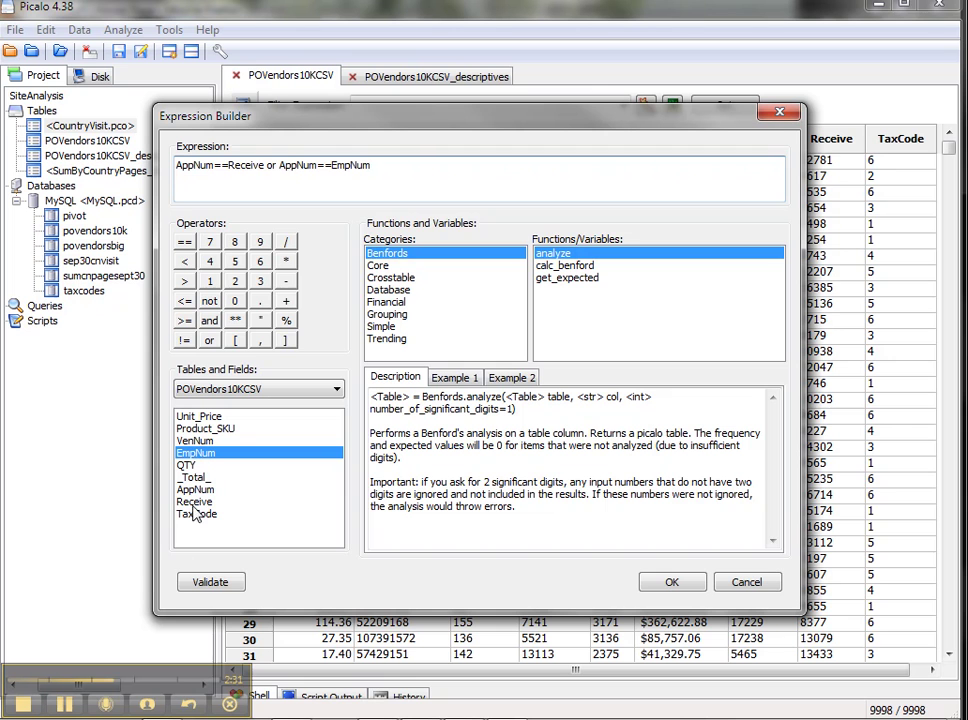
left_click(205, 584)
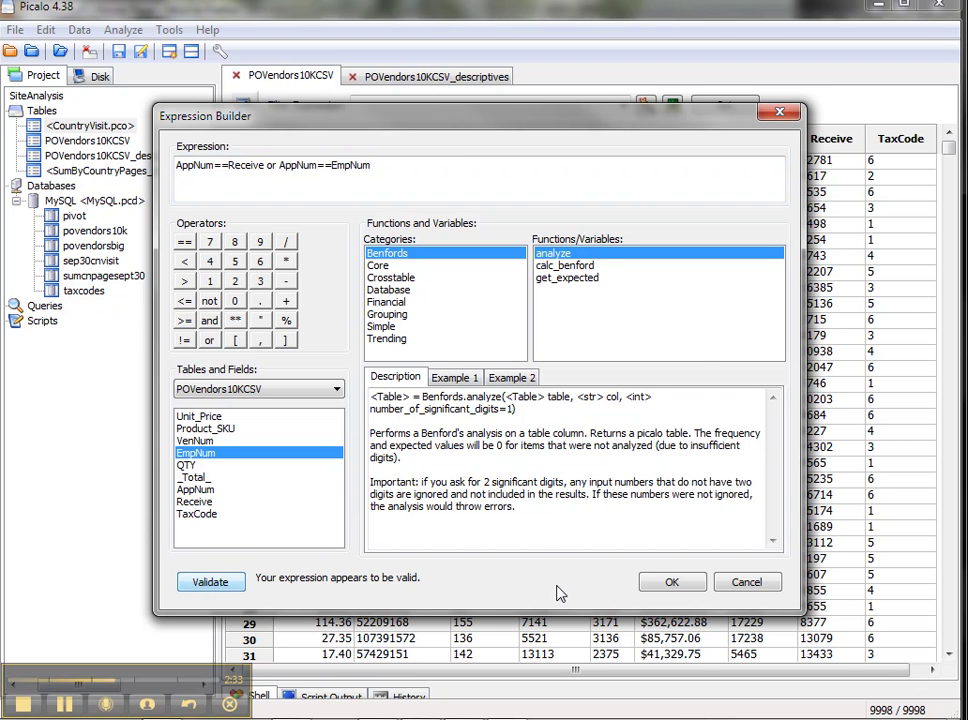
left_click(672, 582)
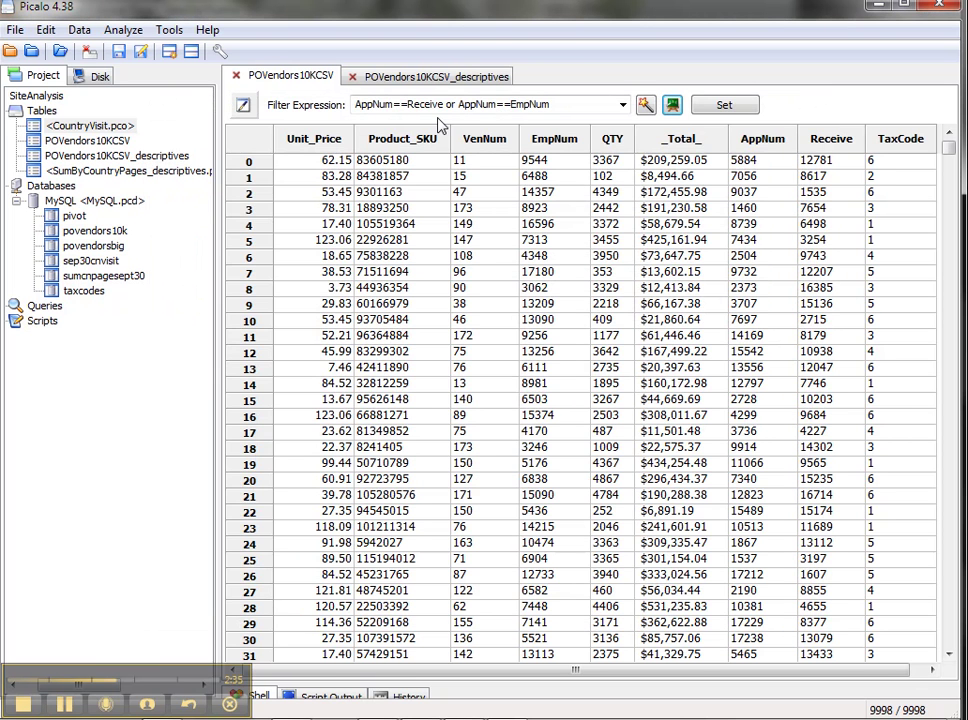
Step: Apply the filter, leaving the 2 rows where AppNum matches Receive (3223 and 17331)
left_click(724, 107)
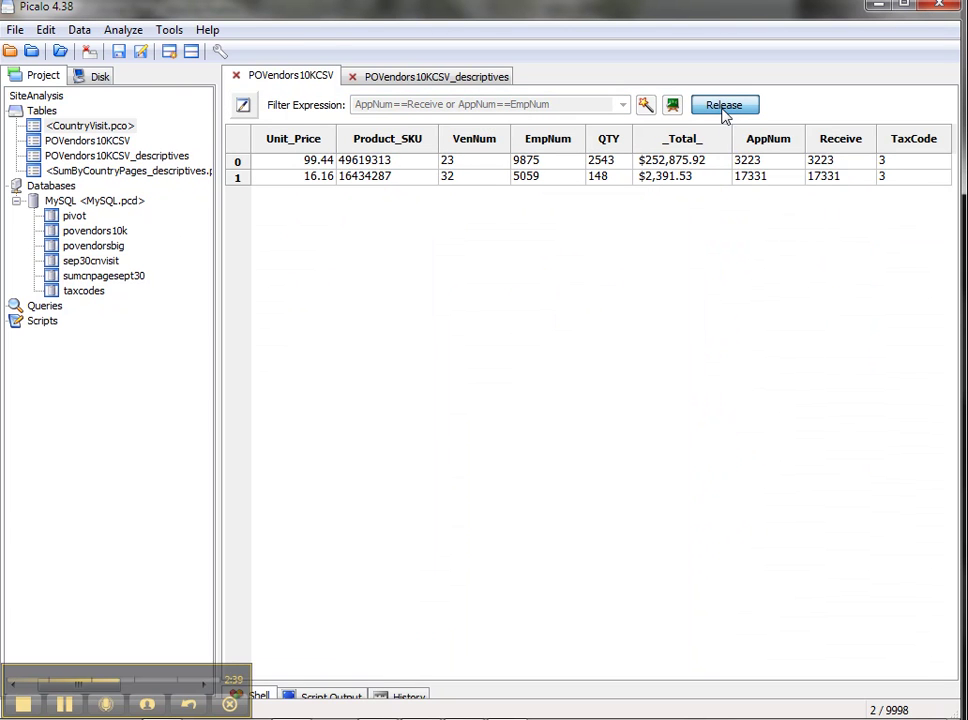
left_click(772, 162)
left_click(815, 161)
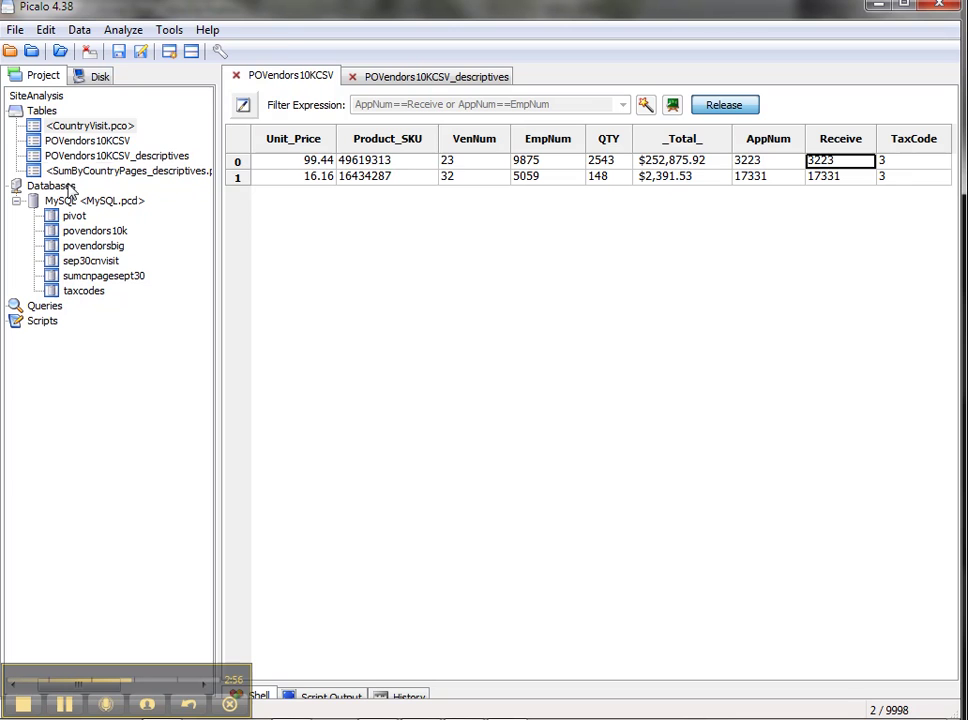
Step: Open the Data menu to see operations such as Upload Table To Database
left_click(79, 29)
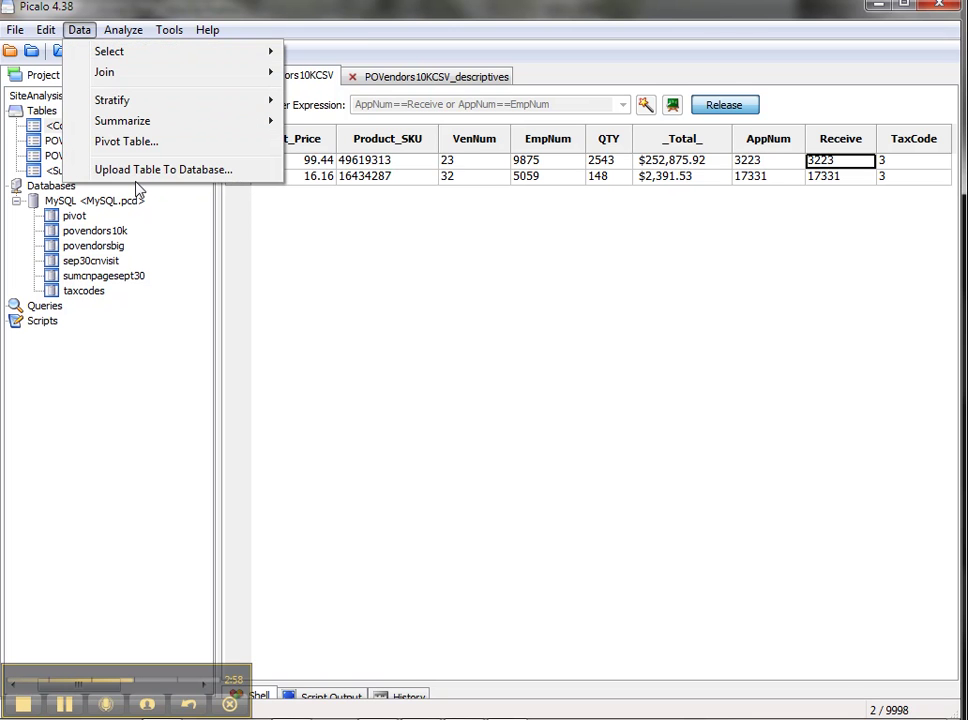